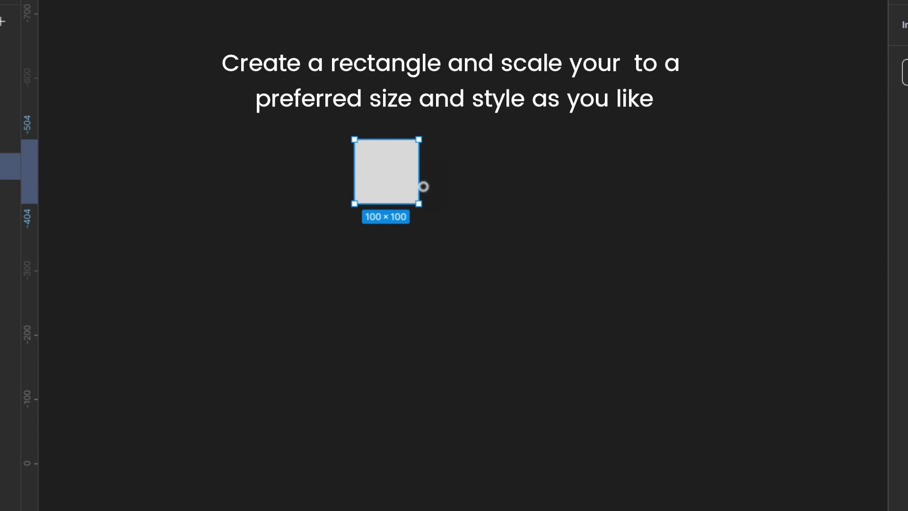
# - Resize the grey rectangle to 345×178, zoom to it, and enter point editing
pyautogui.moveTo(423, 186); pyautogui.dragTo(577, 186)
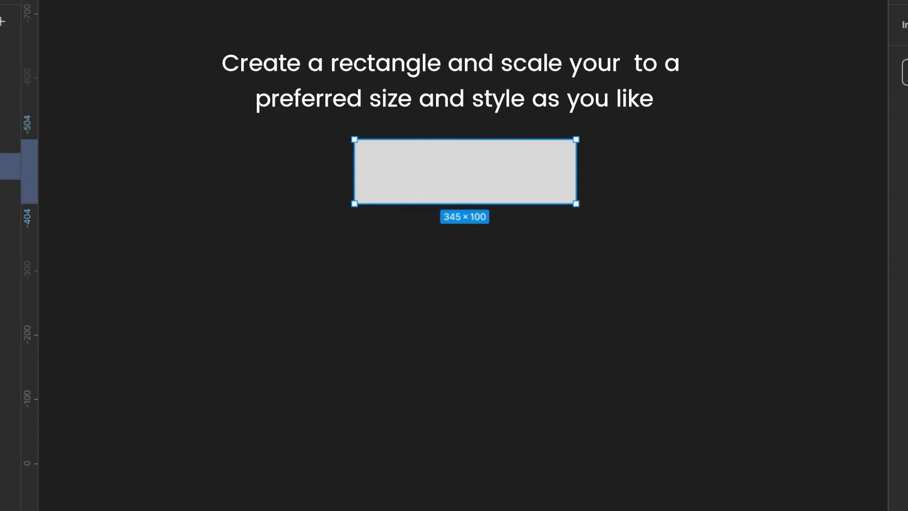
pyautogui.moveTo(478, 206); pyautogui.dragTo(478, 254)
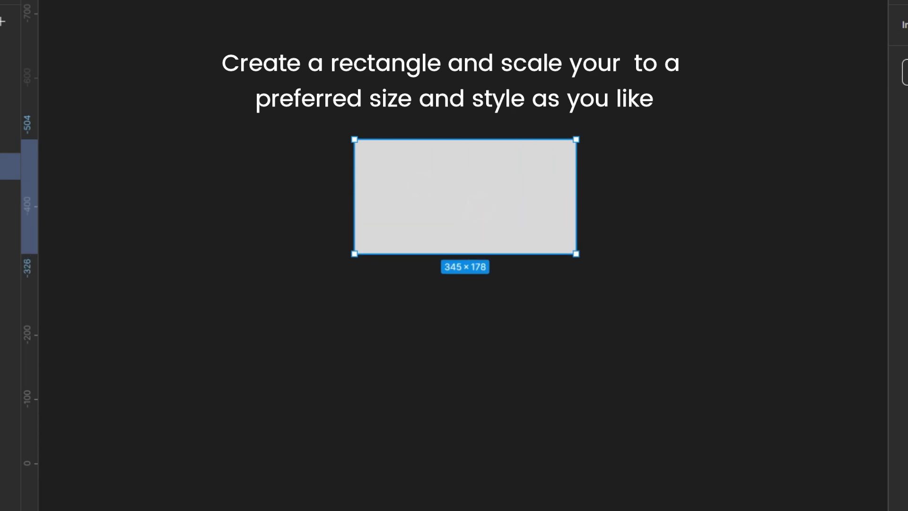
pyautogui.hotkey('shift', '2')
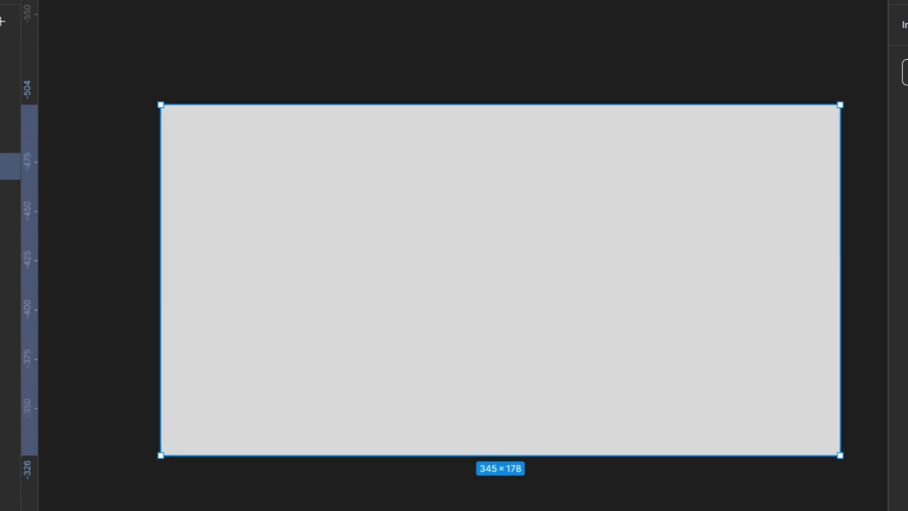
pyautogui.press('Return')
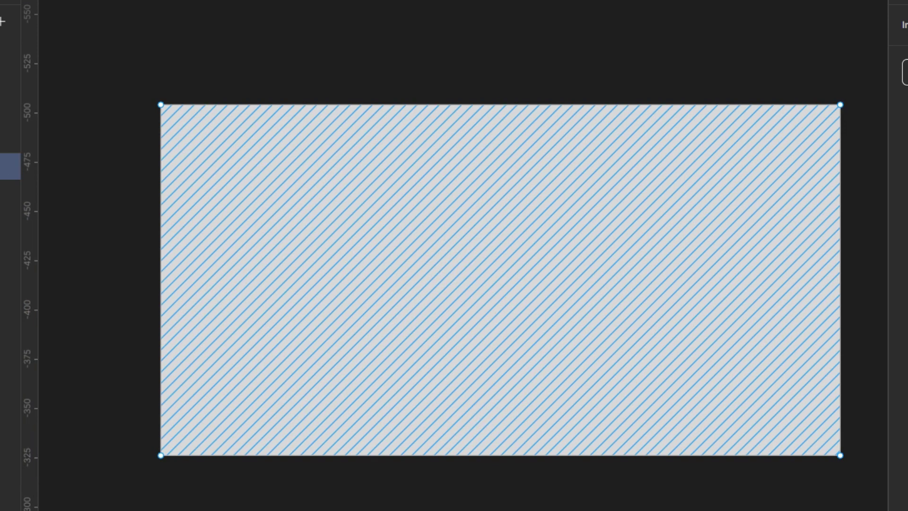
# - Drag the top-edge points into alternating peaks and valleys across the rectangle
pyautogui.moveTo(500, 105); pyautogui.dragTo(364, 105)
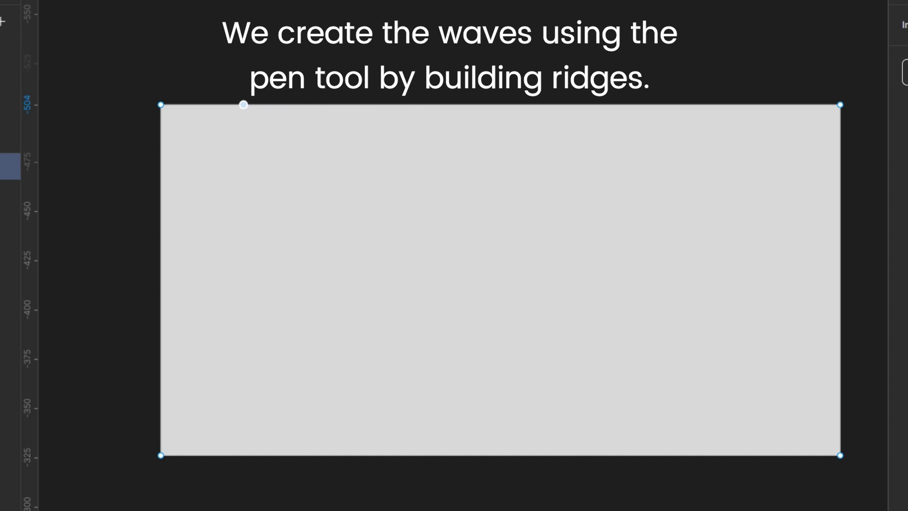
pyautogui.moveTo(243, 104)
pyautogui.mouseDown()
pyautogui.moveTo(261, 48)
pyautogui.moveTo(284, 46)
pyautogui.mouseUp()
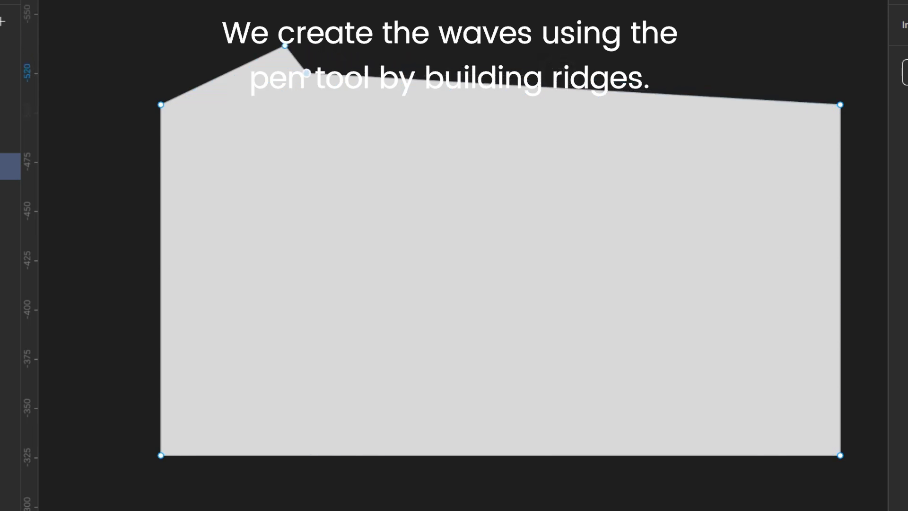
pyautogui.moveTo(378, 55)
pyautogui.mouseDown()
pyautogui.moveTo(378, 104)
pyautogui.moveTo(342, 105)
pyautogui.mouseUp()
pyautogui.moveTo(480, 104)
pyautogui.mouseDown()
pyautogui.moveTo(480, 45)
pyautogui.moveTo(525, 104)
pyautogui.mouseUp()
pyautogui.moveTo(637, 104)
pyautogui.mouseDown()
pyautogui.moveTo(637, 42)
pyautogui.moveTo(655, 46)
pyautogui.mouseUp()
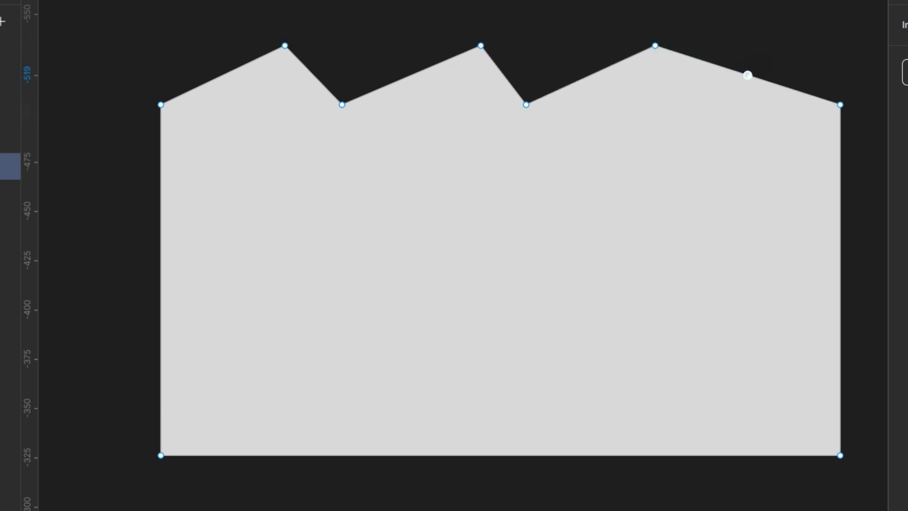
pyautogui.moveTo(745, 75)
pyautogui.mouseDown()
pyautogui.moveTo(739, 104)
pyautogui.moveTo(825, 45)
pyautogui.mouseUp()
# - Round the six wave vertices into smooth crests and fill the shape blue
pyautogui.keyDown('ctrl'); pyautogui.click(342, 105); pyautogui.keyUp('ctrl')
pyautogui.keyDown('ctrl'); pyautogui.click(480, 46); pyautogui.keyUp('ctrl')
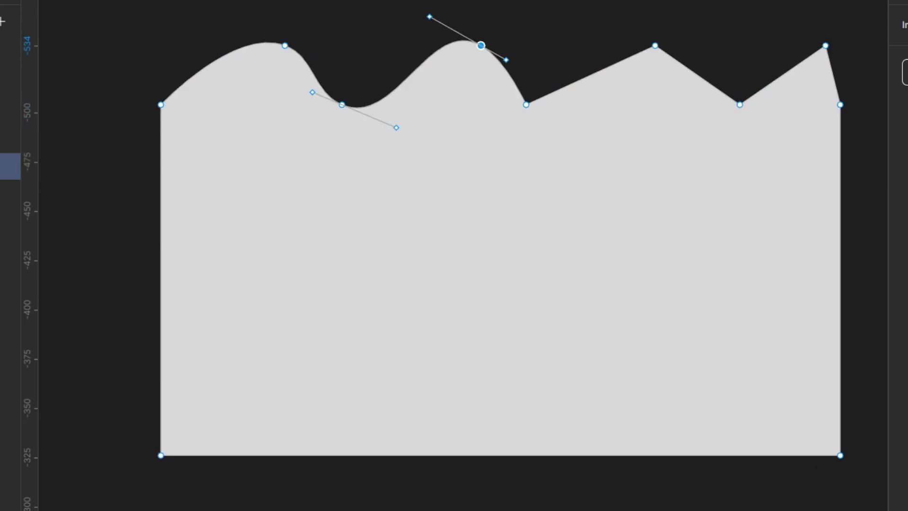
pyautogui.keyDown('ctrl'); pyautogui.click(526, 104); pyautogui.keyUp('ctrl')
pyautogui.keyDown('ctrl'); pyautogui.click(655, 45); pyautogui.keyUp('ctrl')
pyautogui.keyDown('ctrl'); pyautogui.click(739, 104); pyautogui.keyUp('ctrl')
pyautogui.keyDown('ctrl'); pyautogui.click(825, 46); pyautogui.keyUp('ctrl')
pyautogui.press('Escape')
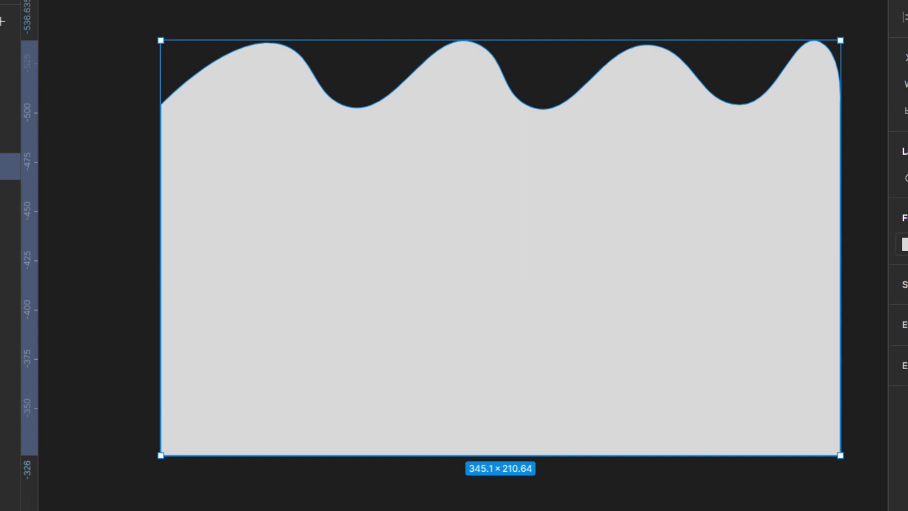
pyautogui.click(904, 243)
pyautogui.click(849, 194)
# - Duplicate the blue wave, flip the copy horizontally, and butt it against the original
pyautogui.moveTo(442, 281); pyautogui.dragTo(407, 231)
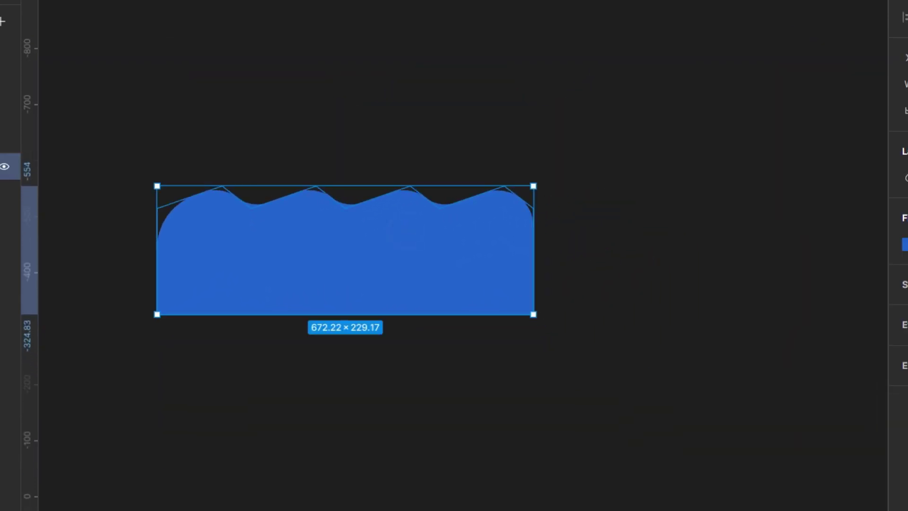
pyautogui.moveTo(406, 231)
pyautogui.mouseDown()
pyautogui.moveTo(717, 92)
pyautogui.moveTo(705, 86)
pyautogui.mouseUp()
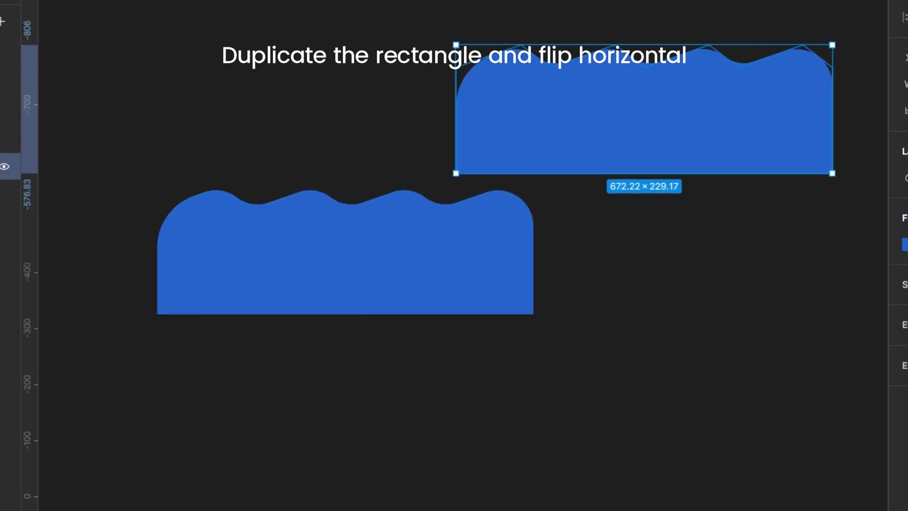
pyautogui.rightClick(698, 81)
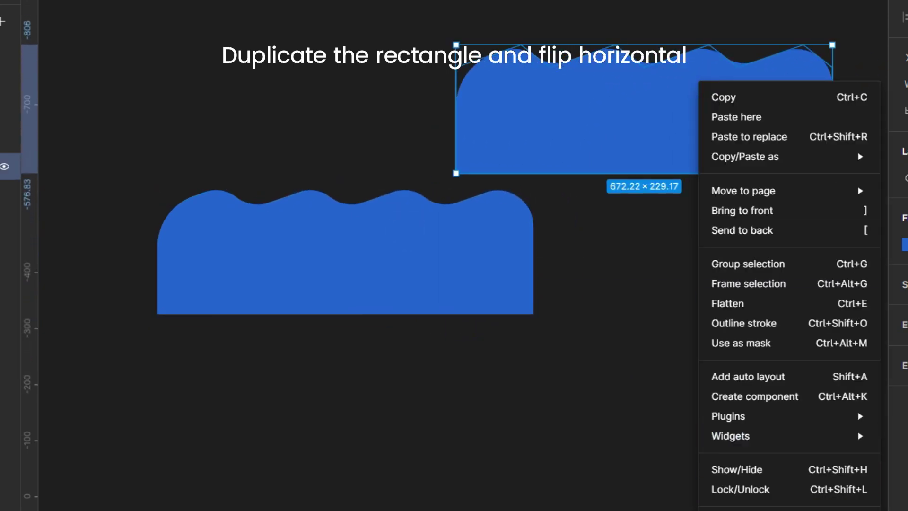
pyautogui.hotkey('shift', 'h')
pyautogui.press('Escape')
pyautogui.click(602, 118)
pyautogui.moveTo(602, 117)
pyautogui.mouseDown()
pyautogui.moveTo(590, 265)
pyautogui.moveTo(609, 259)
pyautogui.mouseUp()
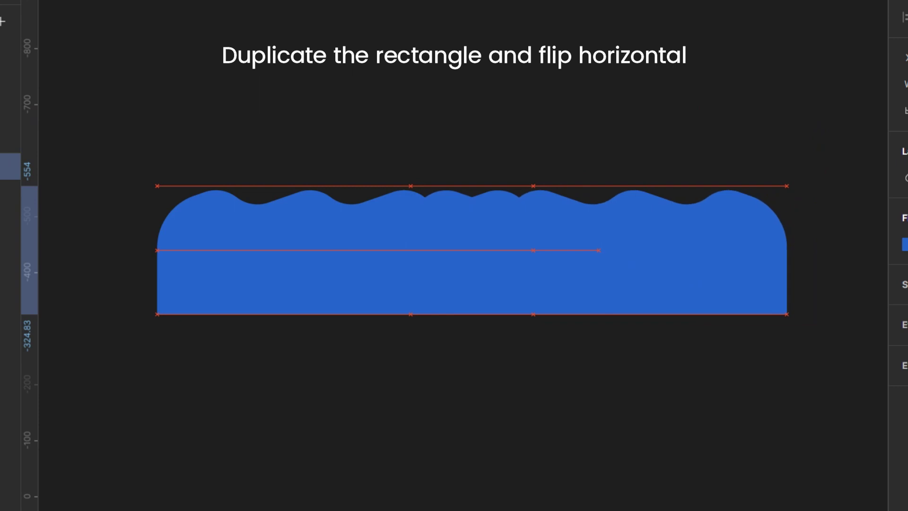
pyautogui.moveTo(608, 258); pyautogui.dragTo(610, 259)
# - Change the second wave's fill to the darker blue 0042BC
pyautogui.click(904, 244)
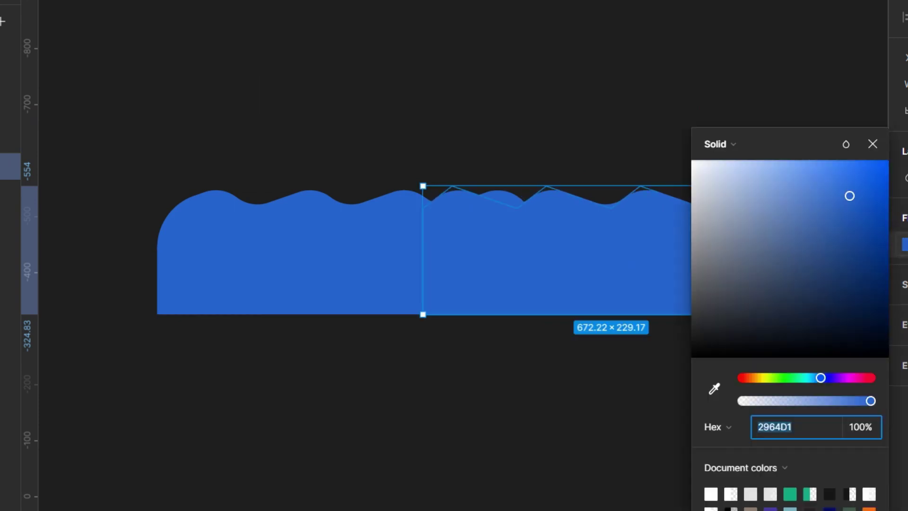
pyautogui.moveTo(849, 196)
pyautogui.mouseDown()
pyautogui.moveTo(852, 216)
pyautogui.moveTo(882, 202)
pyautogui.moveTo(888, 212)
pyautogui.mouseUp()
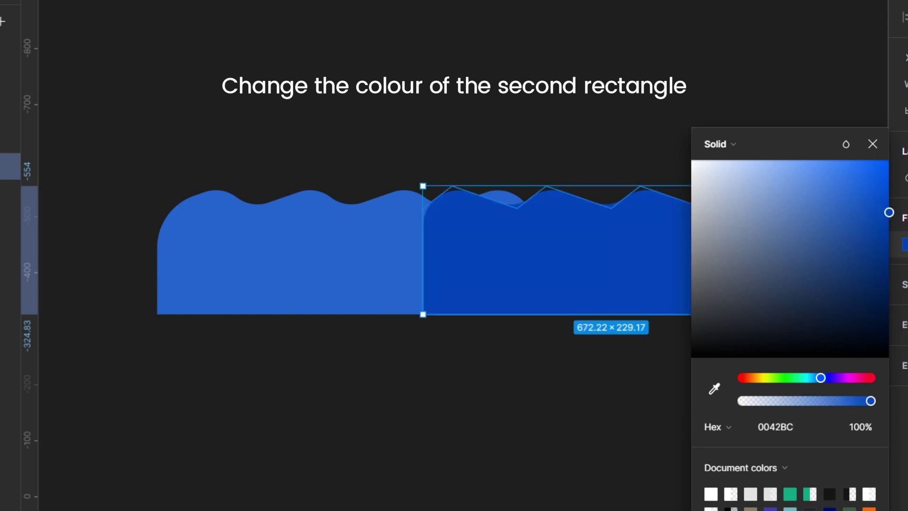
pyautogui.click(676, 108)
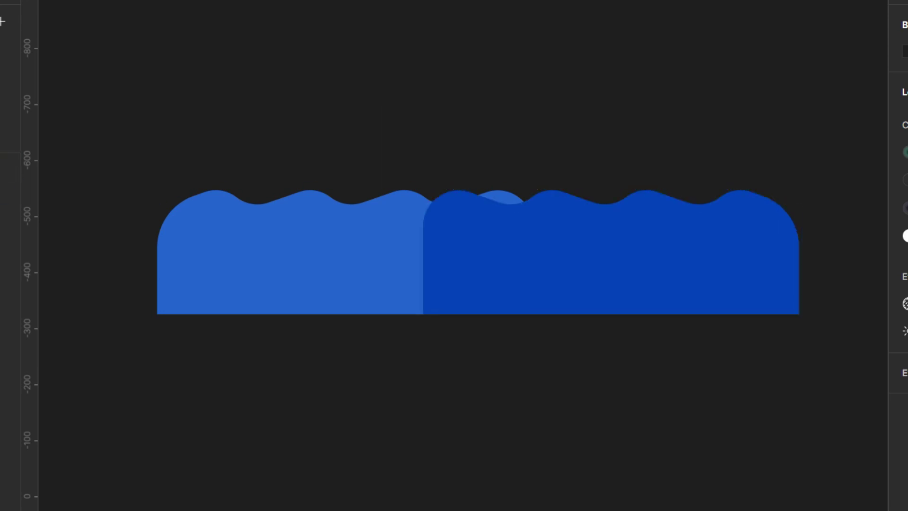
pyautogui.click(510, 266)
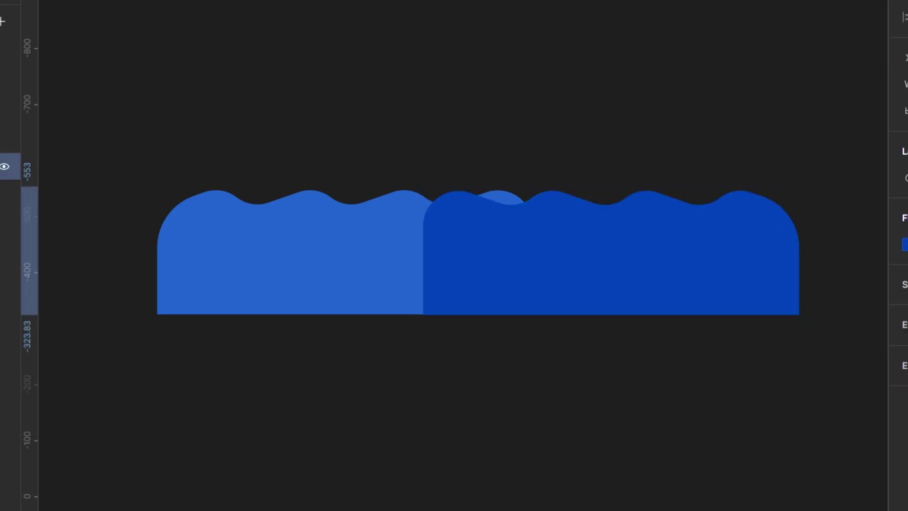
# - Draw Frame 1 at 150×150 and edit its corner radius field
pyautogui.click(485, 82)
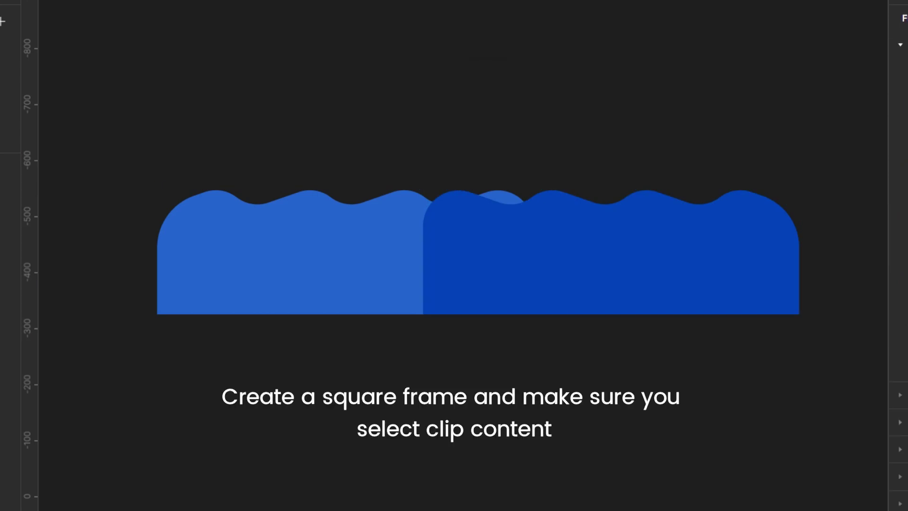
pyautogui.click(427, 60)
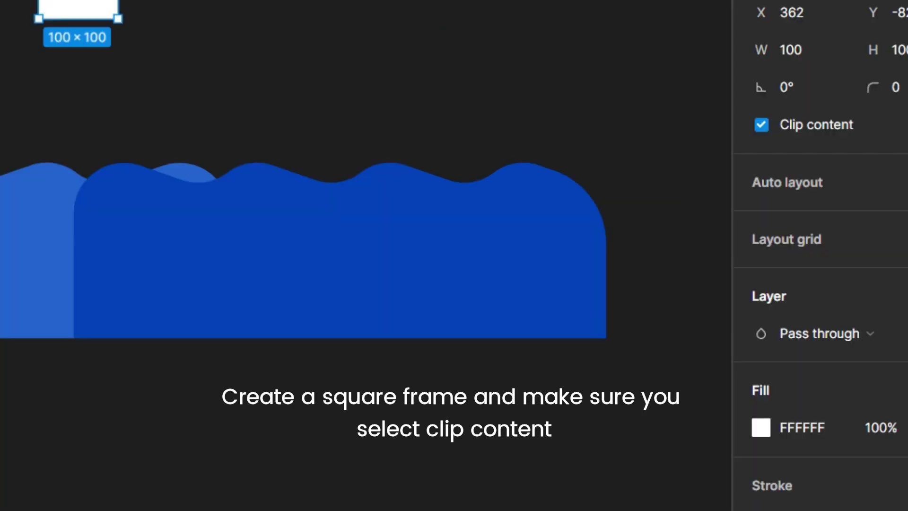
pyautogui.click(789, 50)
pyautogui.write('1')
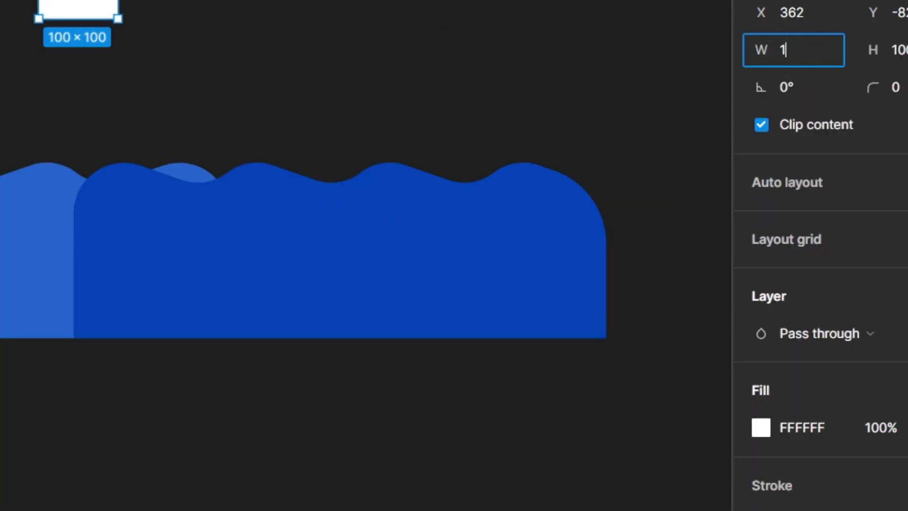
pyautogui.press('Return')
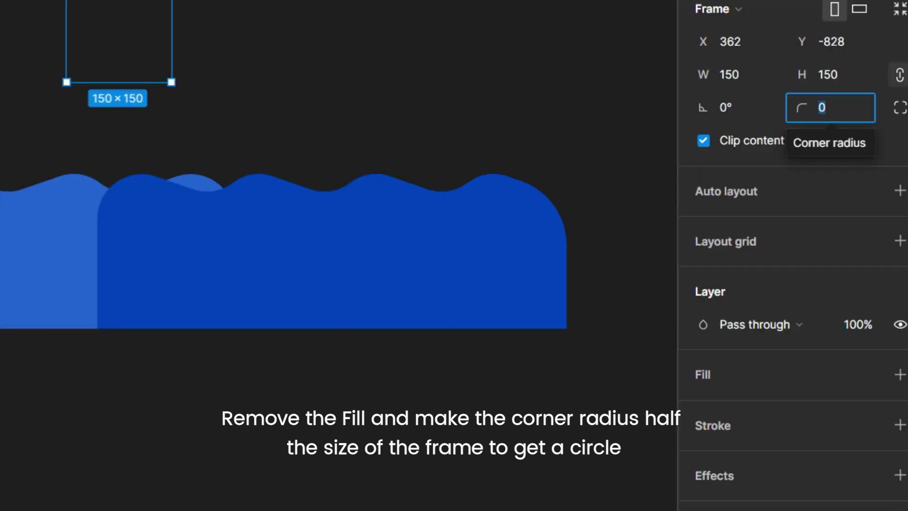
pyautogui.write('7')
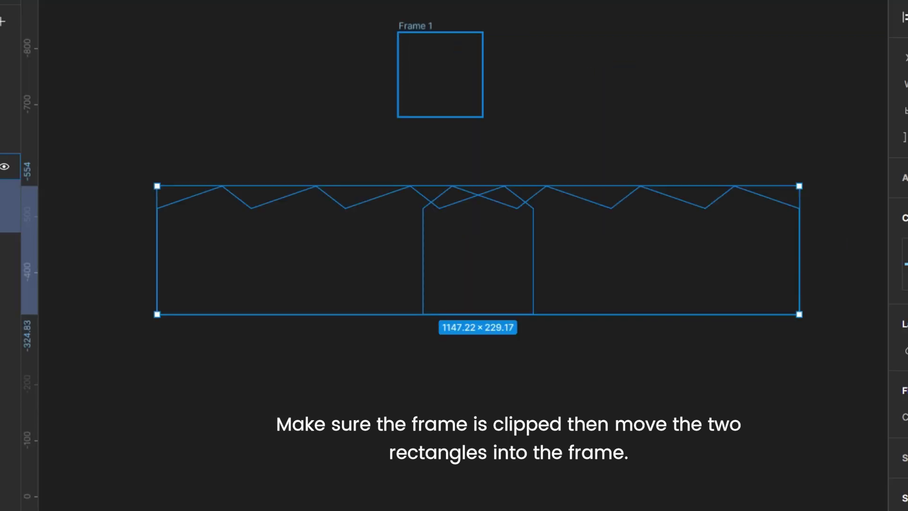
# - Duplicate Frame 1 as Frame 2 and move the copy to the right
pyautogui.click(406, 19)
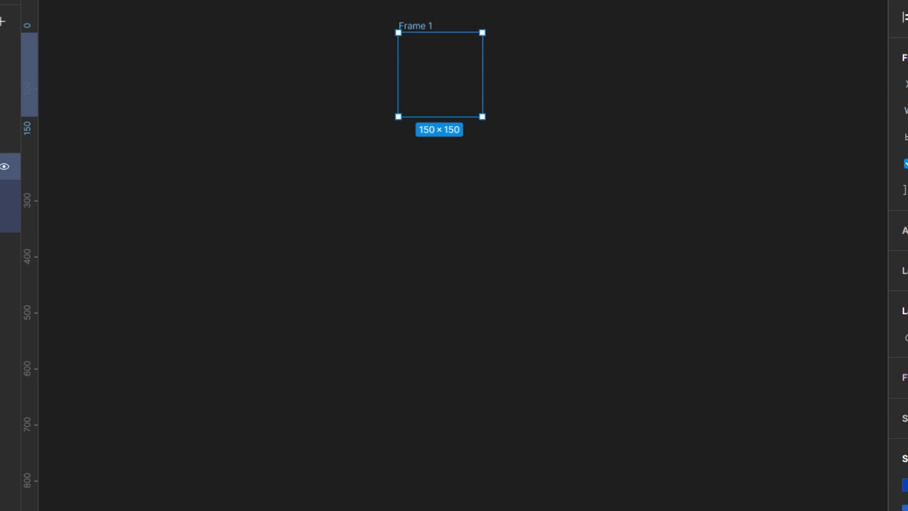
pyautogui.hotkey('ctrl', 'd')
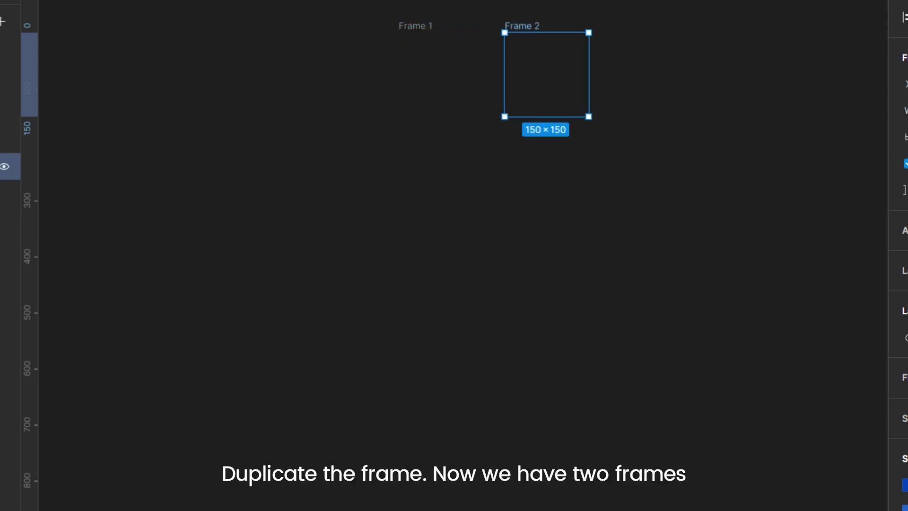
pyautogui.moveTo(532, 24); pyautogui.dragTo(648, 35)
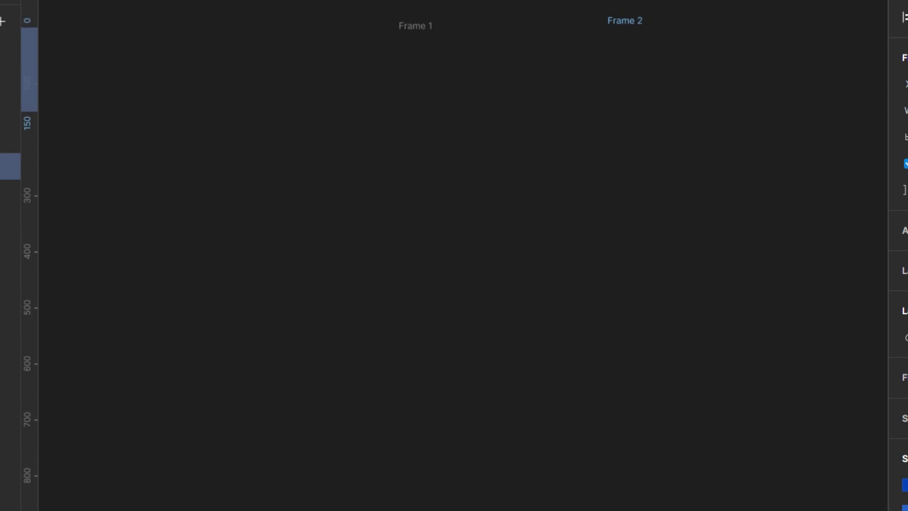
# - Level Frame 2 with Frame 1 and turn off its clipping to reveal the waves
pyautogui.moveTo(648, 35); pyautogui.dragTo(641, 24)
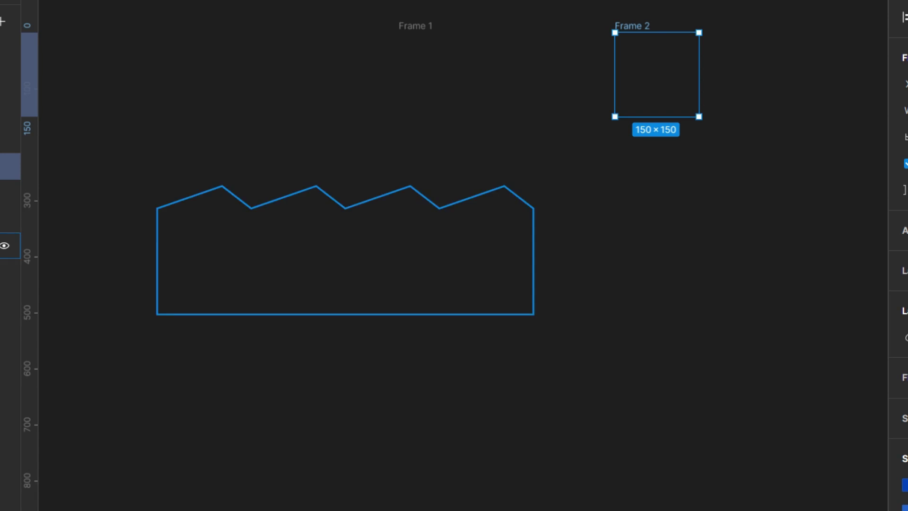
pyautogui.click(9, 192)
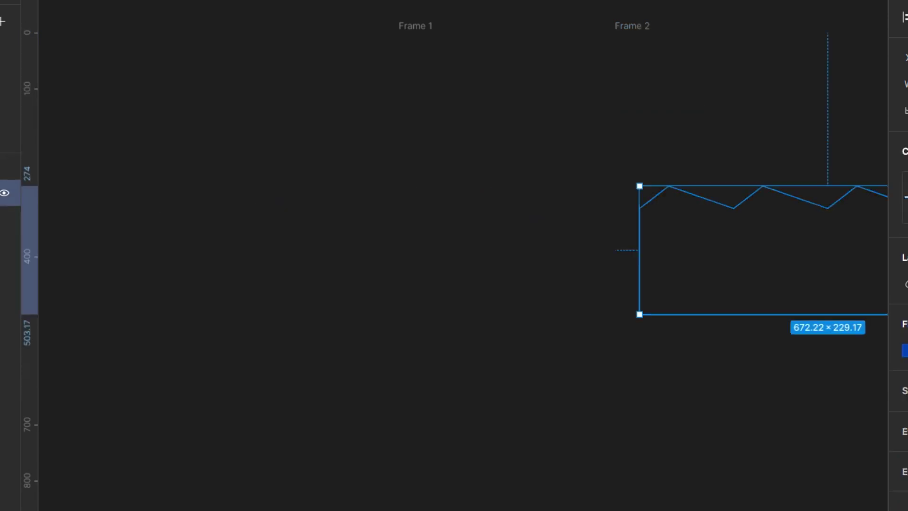
pyautogui.keyDown('shift'); pyautogui.click(9, 219); pyautogui.keyUp('shift')
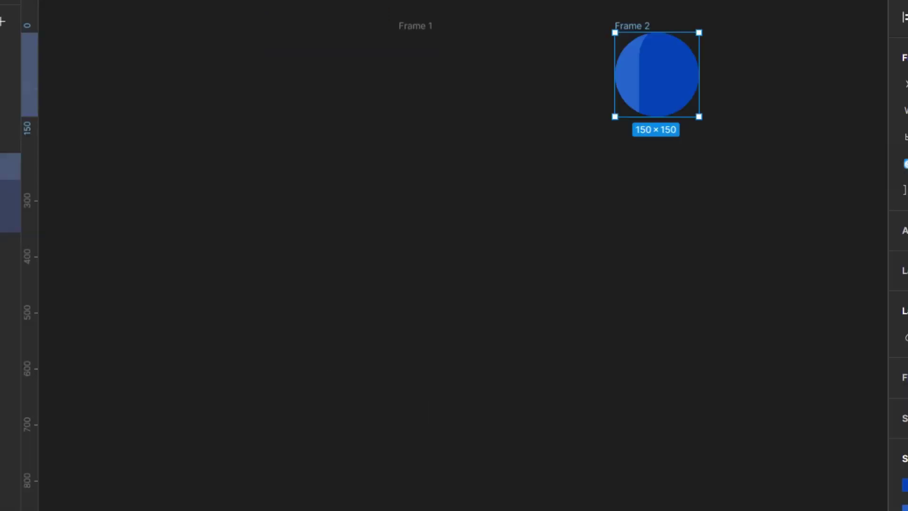
pyautogui.click(904, 164)
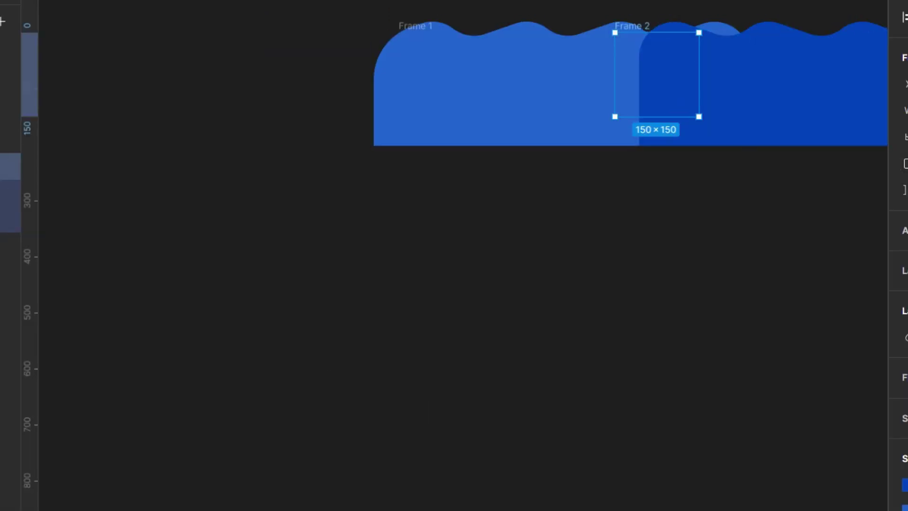
# - Slide the darker wave left over Frame 1 and the lighter wave off right
pyautogui.click(706, 284)
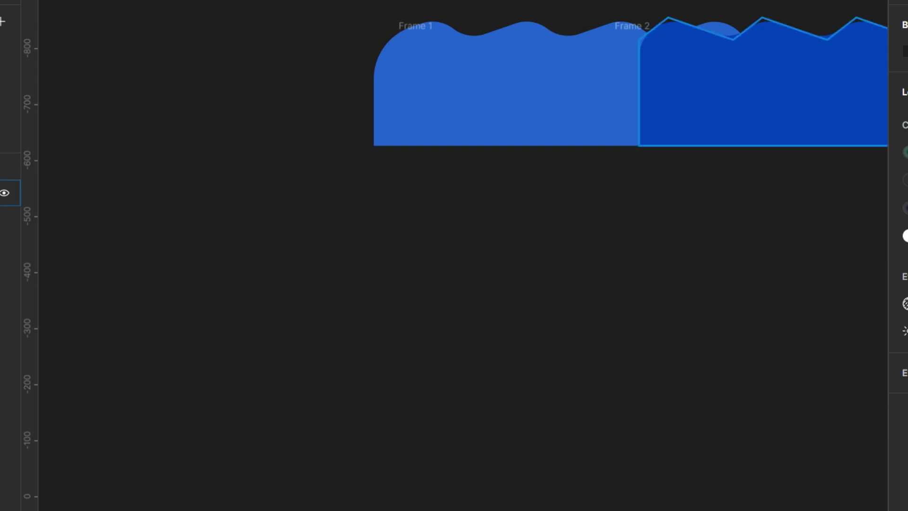
pyautogui.click(719, 71)
pyautogui.moveTo(638, 85); pyautogui.dragTo(607, 85)
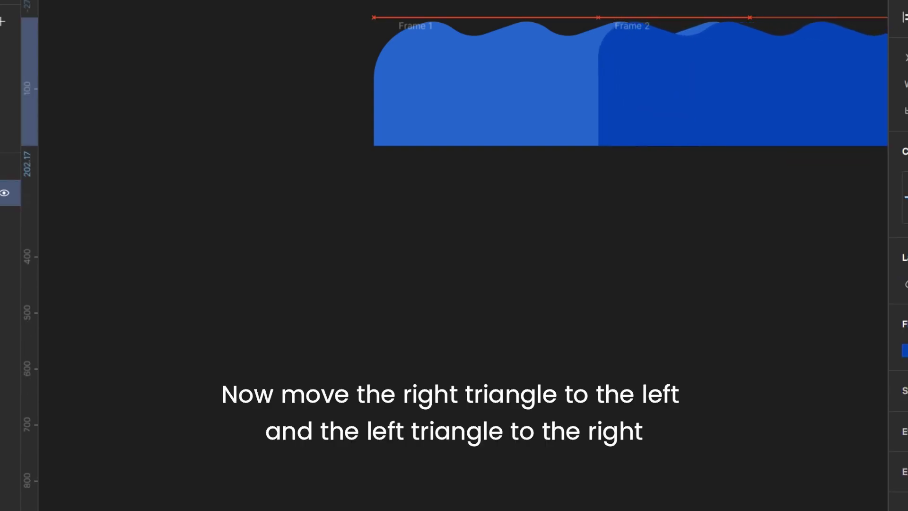
pyautogui.moveTo(607, 85); pyautogui.dragTo(373, 85)
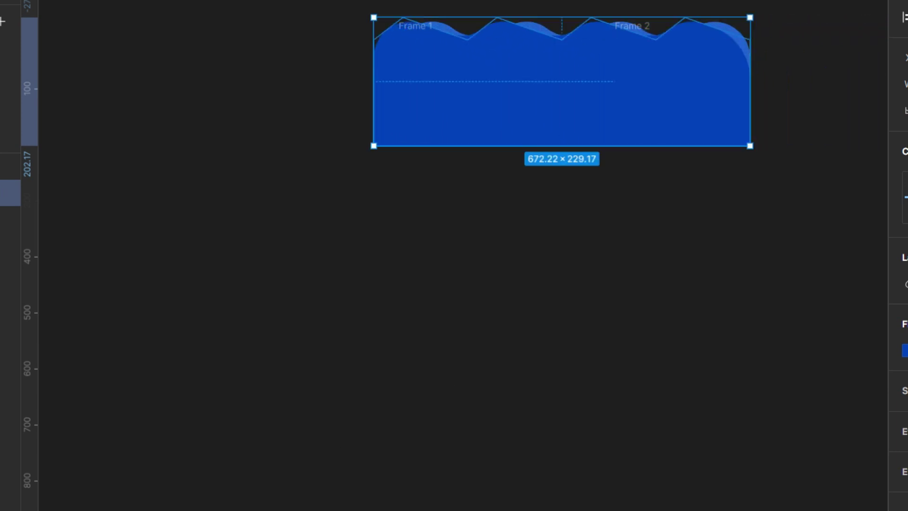
pyautogui.moveTo(568, 85); pyautogui.dragTo(728, 85)
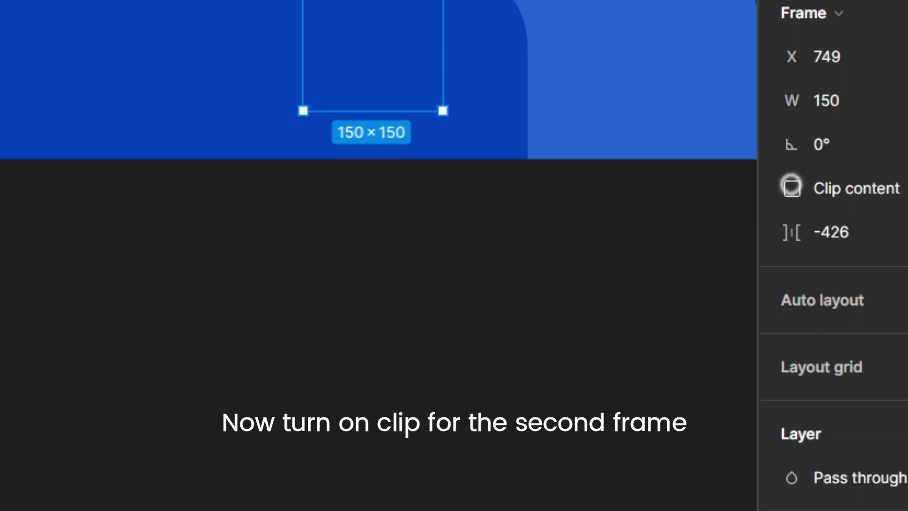
# - Re-enable Frame 2 clipping, snap it directly below Frame 1, and select both frames
pyautogui.click(791, 186)
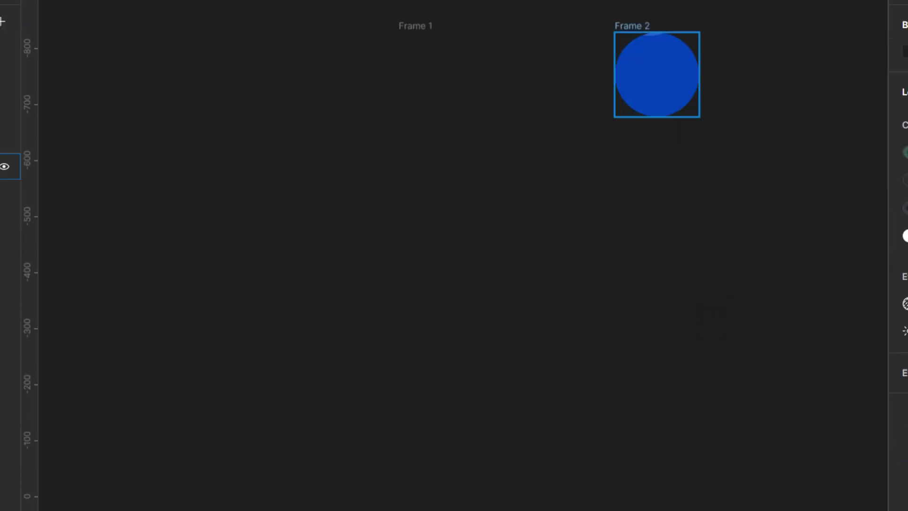
pyautogui.moveTo(633, 25); pyautogui.dragTo(395, 155)
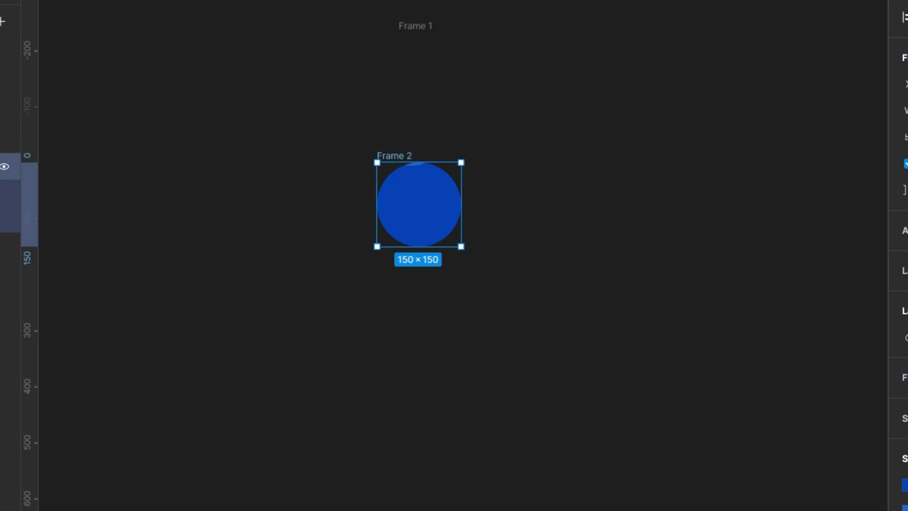
pyautogui.moveTo(399, 149); pyautogui.dragTo(420, 145)
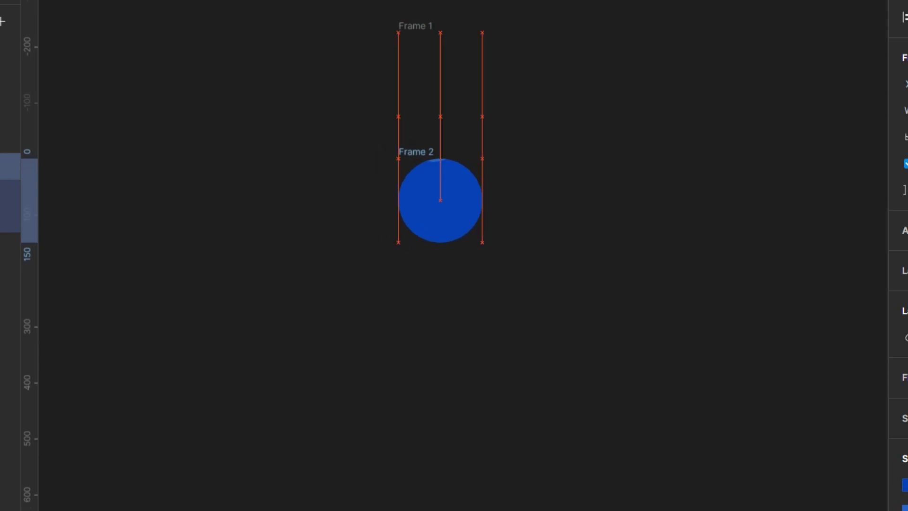
pyautogui.moveTo(364, 4); pyautogui.dragTo(524, 245)
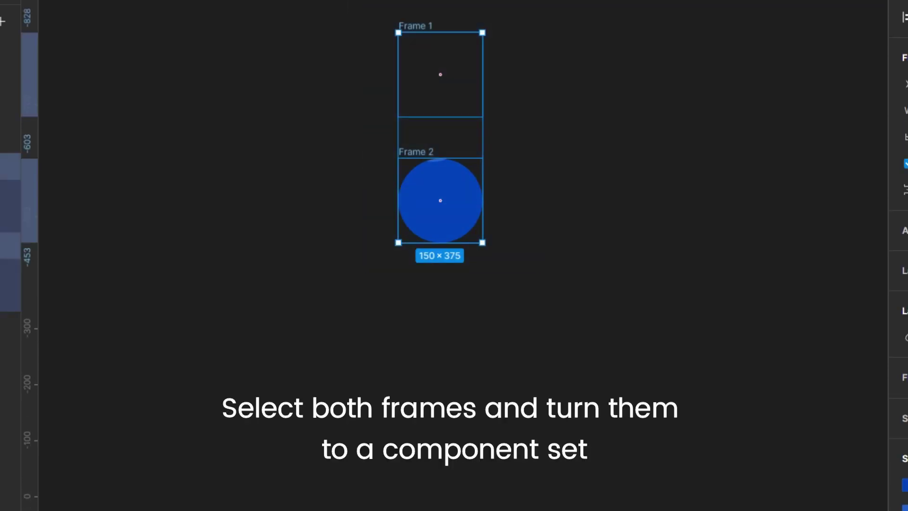
# - Turn the two selected frames into a two-variant component set, Component 1
pyautogui.click(450, 22)
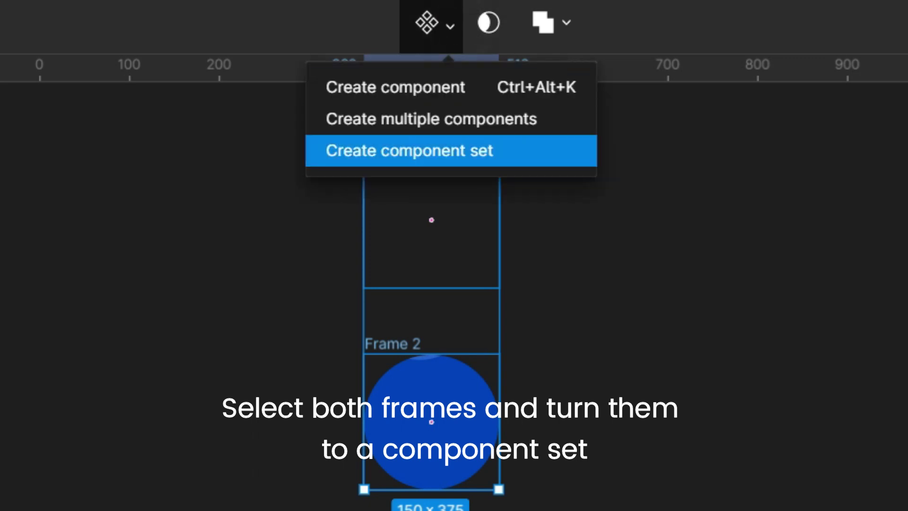
pyautogui.click(445, 152)
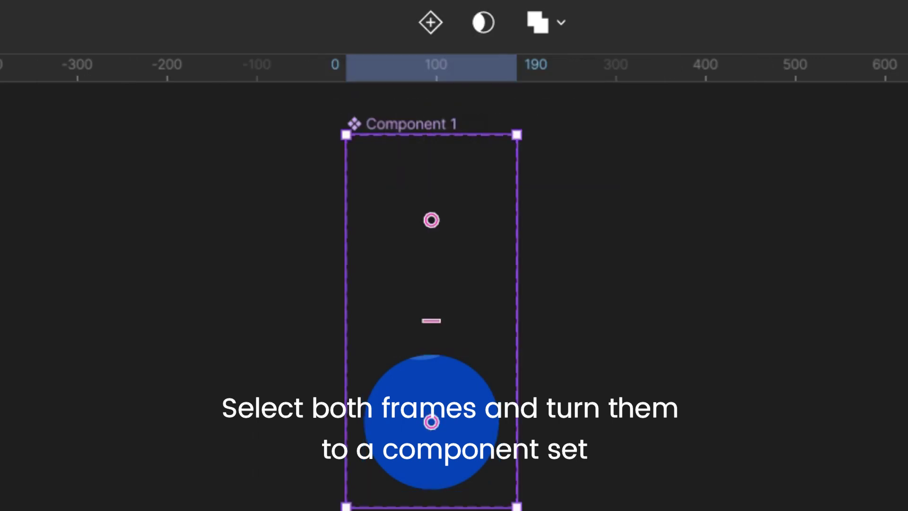
pyautogui.press('Escape')
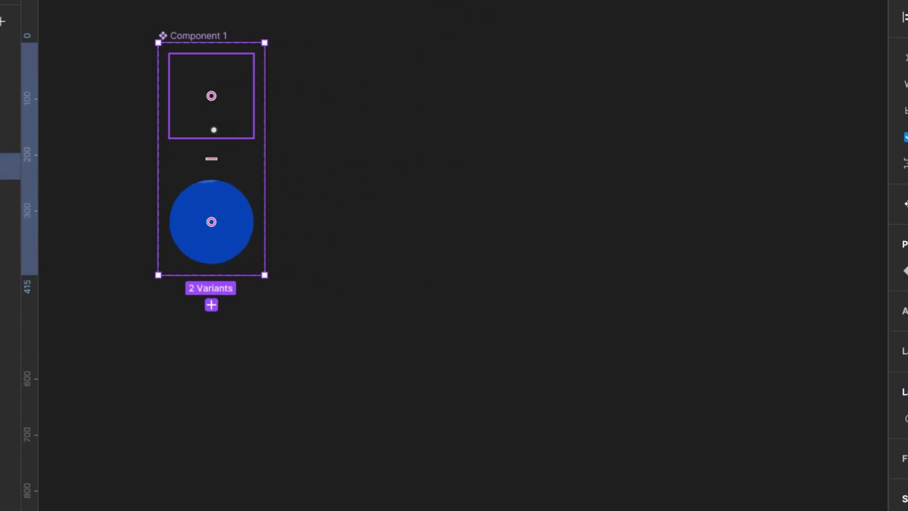
pyautogui.click(214, 129)
# - Connect the top variant to the second variant with an After delay 1ms trigger
pyautogui.hotkey('shift', 'e')
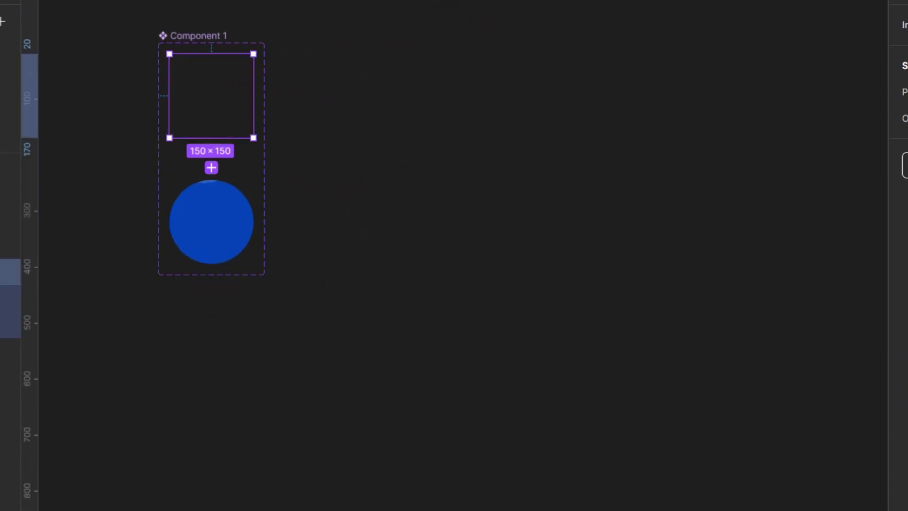
pyautogui.moveTo(211, 137); pyautogui.dragTo(211, 179)
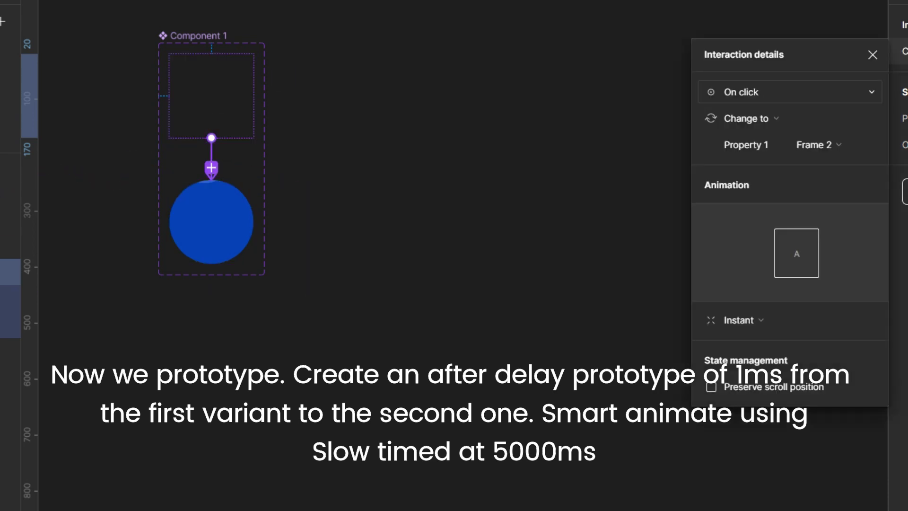
pyautogui.click(747, 92)
pyautogui.click(749, 297)
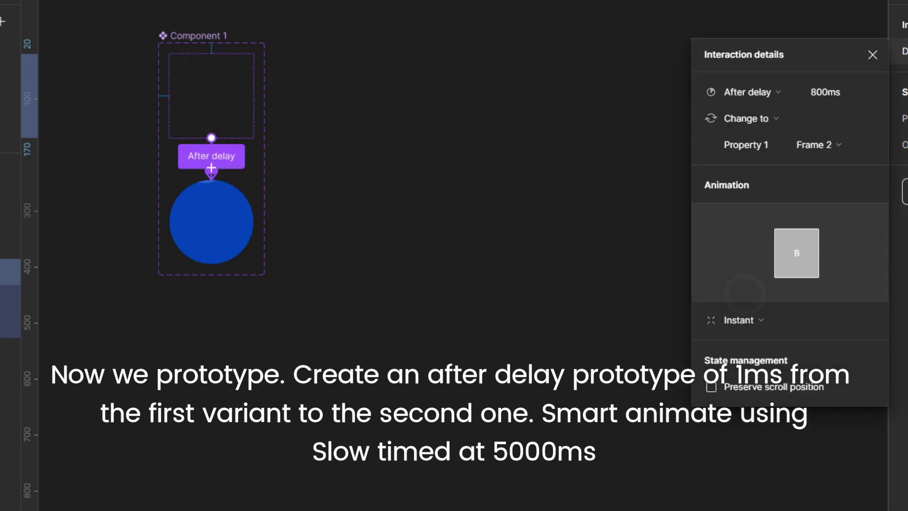
pyautogui.click(825, 92)
pyautogui.write('1')
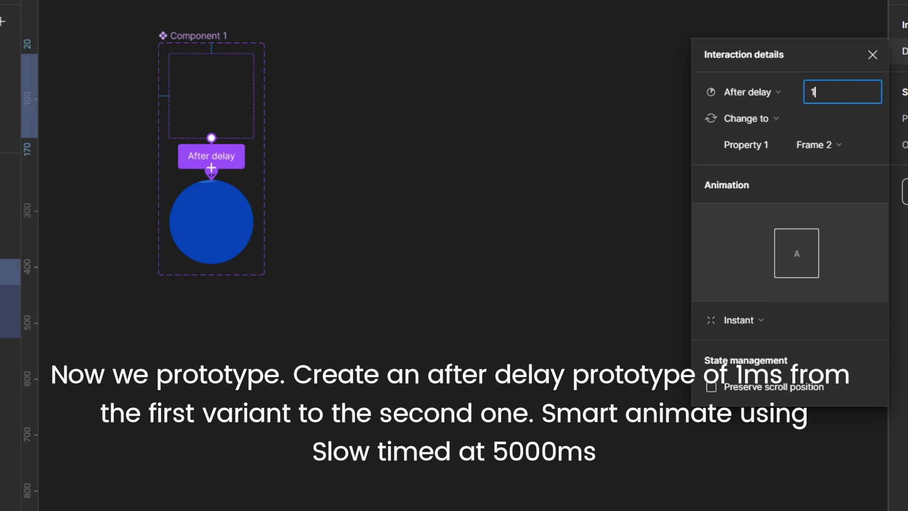
pyautogui.press('Return')
# - Set the transition to Slow Smart animate lasting 5000ms
pyautogui.click(740, 320)
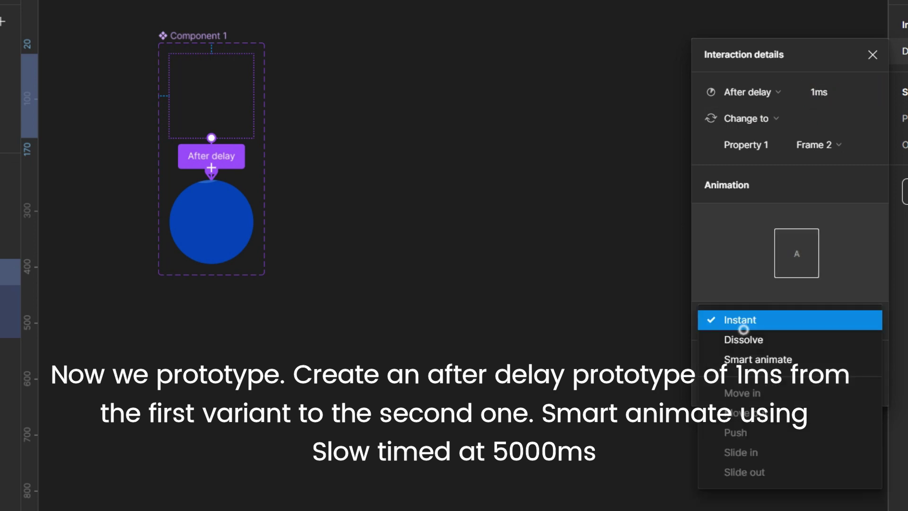
pyautogui.click(755, 359)
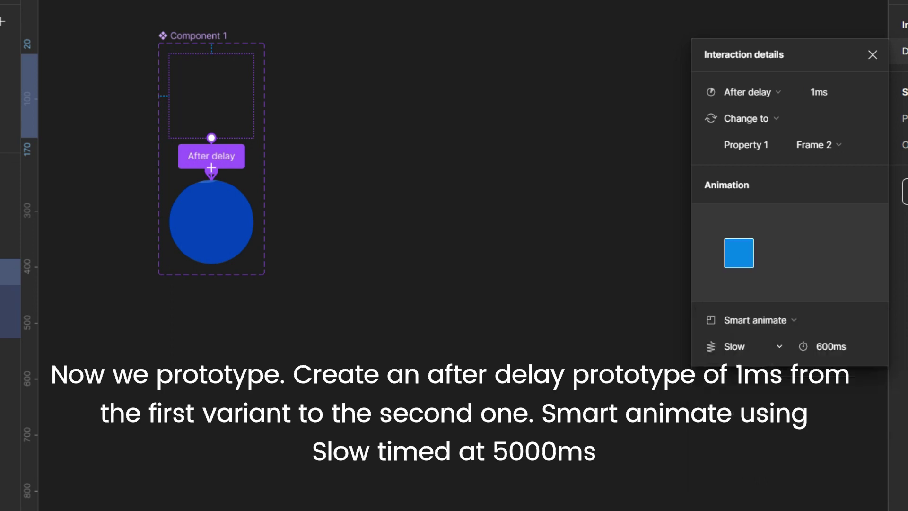
pyautogui.click(832, 346)
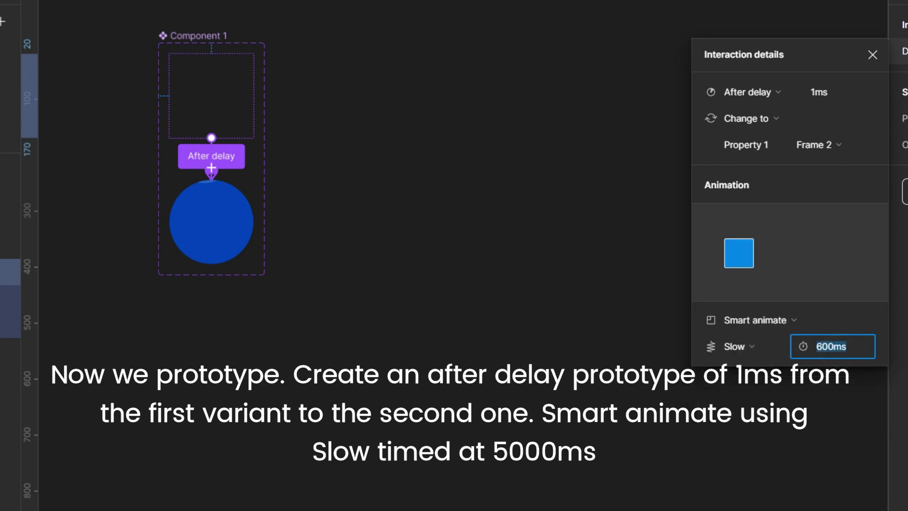
pyautogui.write('5000')
pyautogui.press('Return')
pyautogui.click(221, 224)
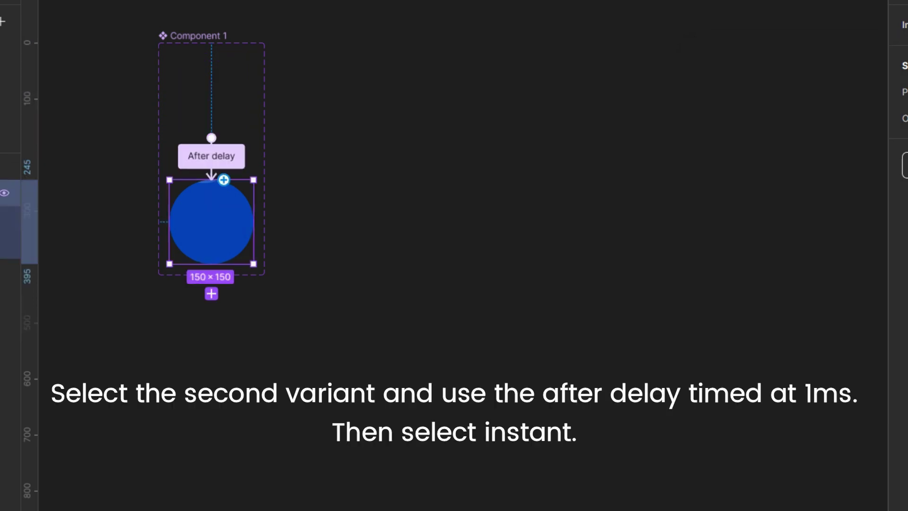
# - Link the circle variant back to the first variant after a 1ms delay with an Instant transition
pyautogui.moveTo(224, 180); pyautogui.dragTo(211, 118)
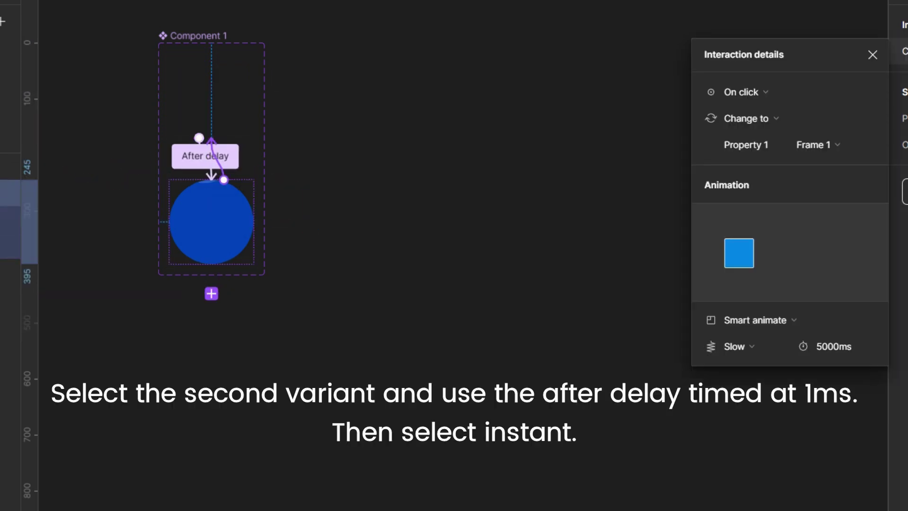
pyautogui.click(776, 92)
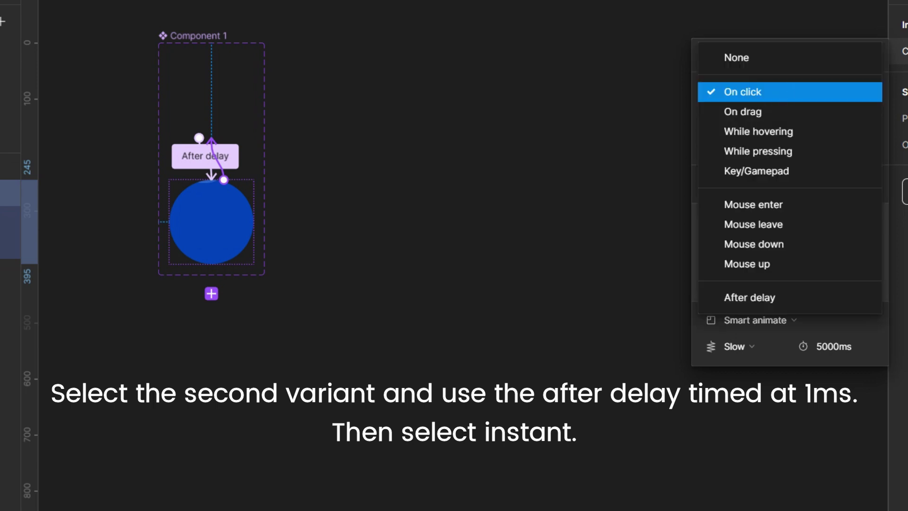
pyautogui.click(750, 298)
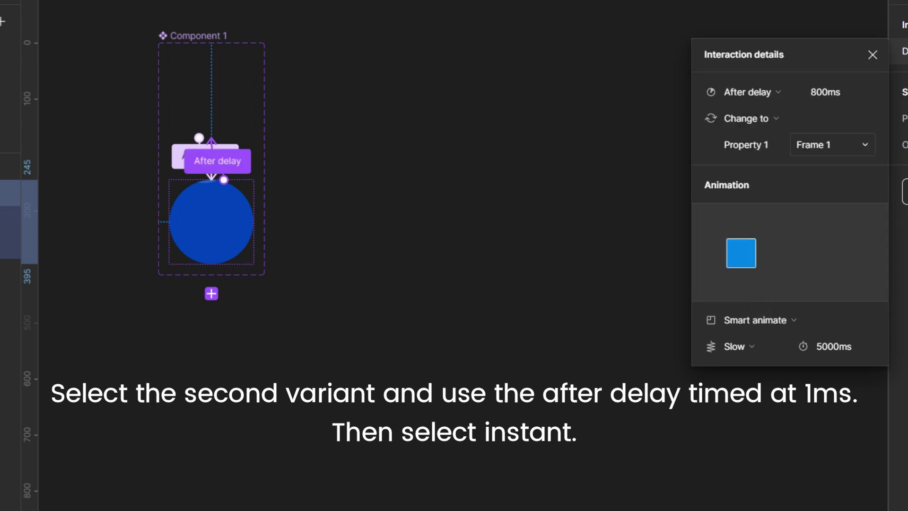
pyautogui.click(831, 91)
pyautogui.write('1')
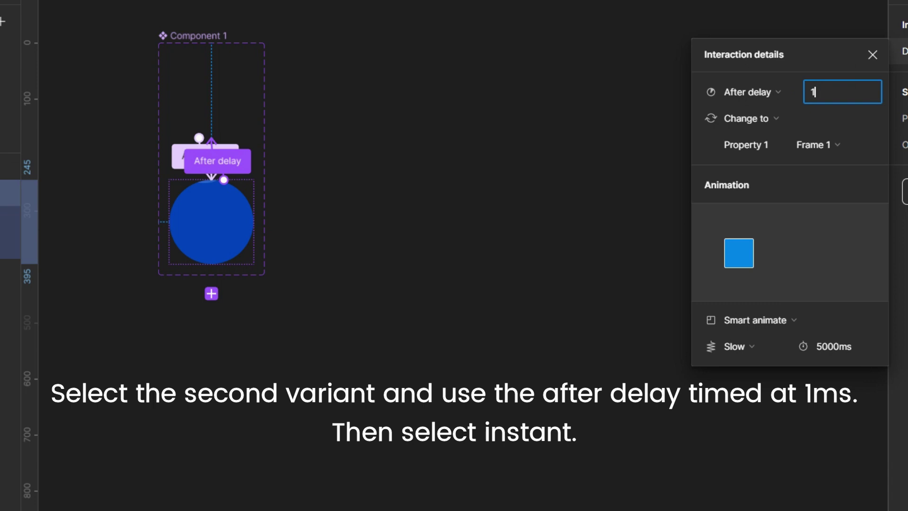
pyautogui.press('Return')
pyautogui.click(755, 319)
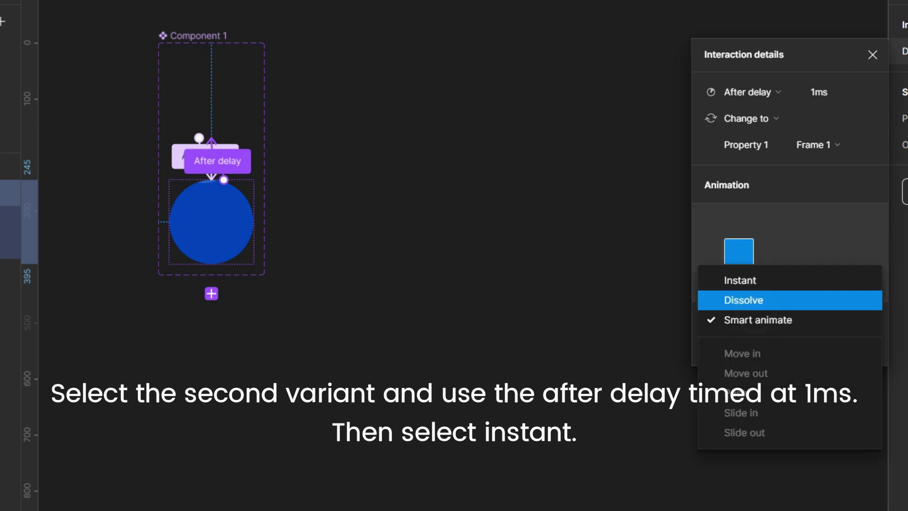
pyautogui.click(740, 279)
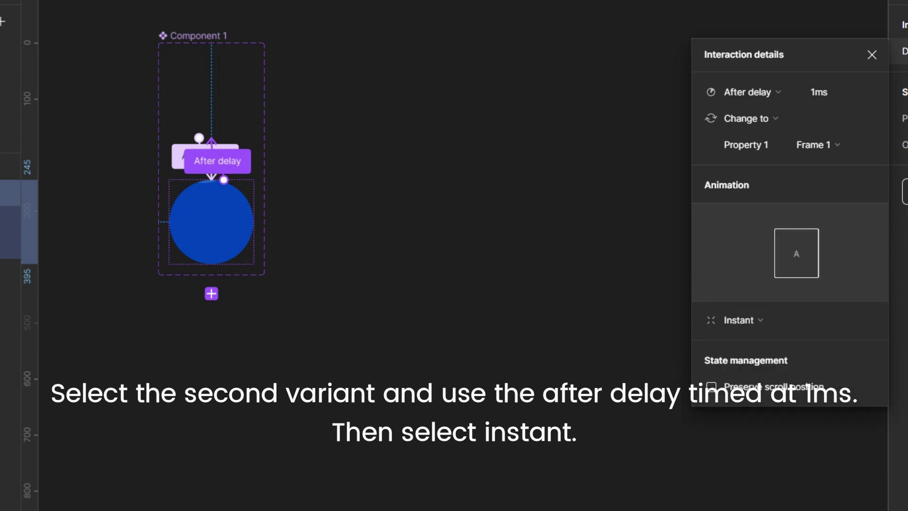
pyautogui.click(455, 202)
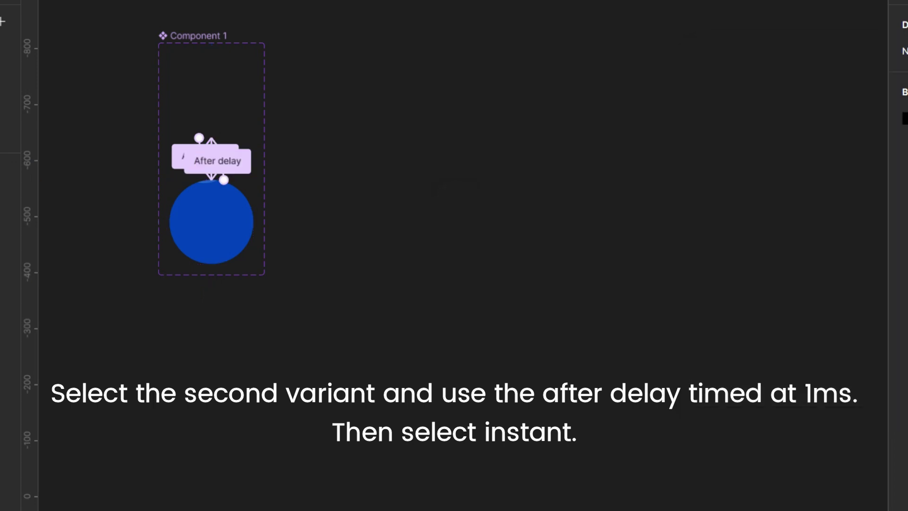
# - Draw a tall white frame beside Component 1 and drop a copy of the first loader variant into it
pyautogui.press('f')
pyautogui.moveTo(342, 34); pyautogui.dragTo(570, 501)
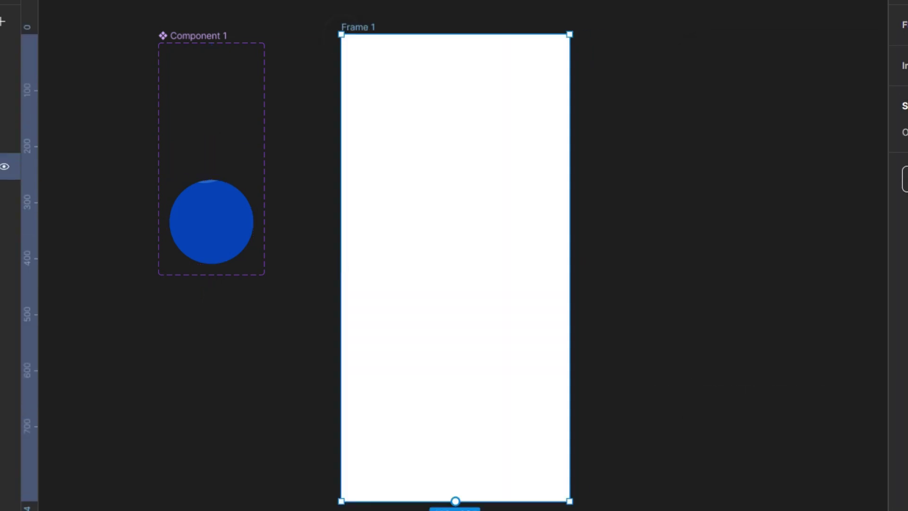
pyautogui.click(228, 97)
pyautogui.moveTo(253, 96); pyautogui.dragTo(506, 240)
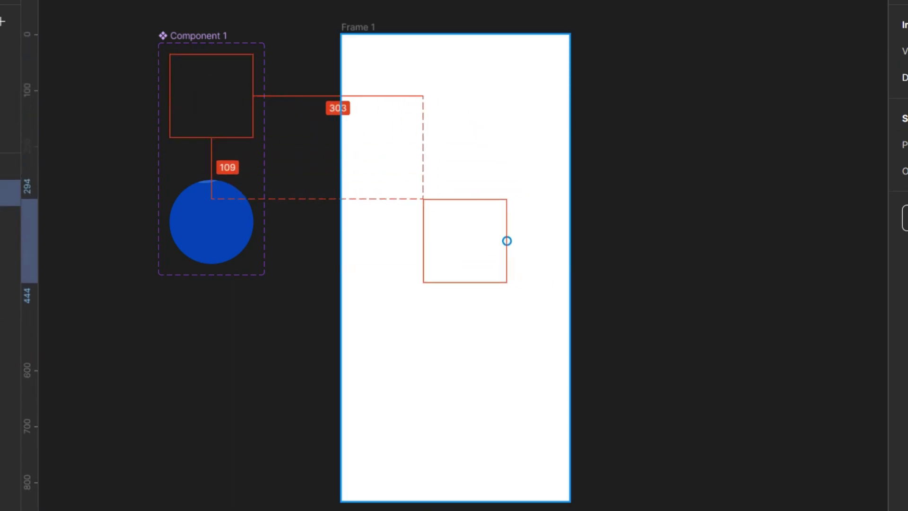
pyautogui.moveTo(502, 241); pyautogui.dragTo(502, 240)
pyautogui.press('Delete')
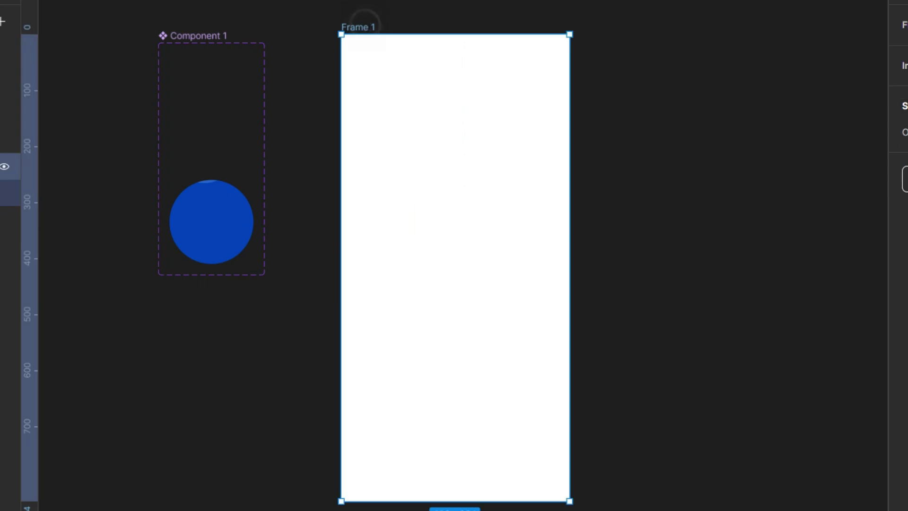